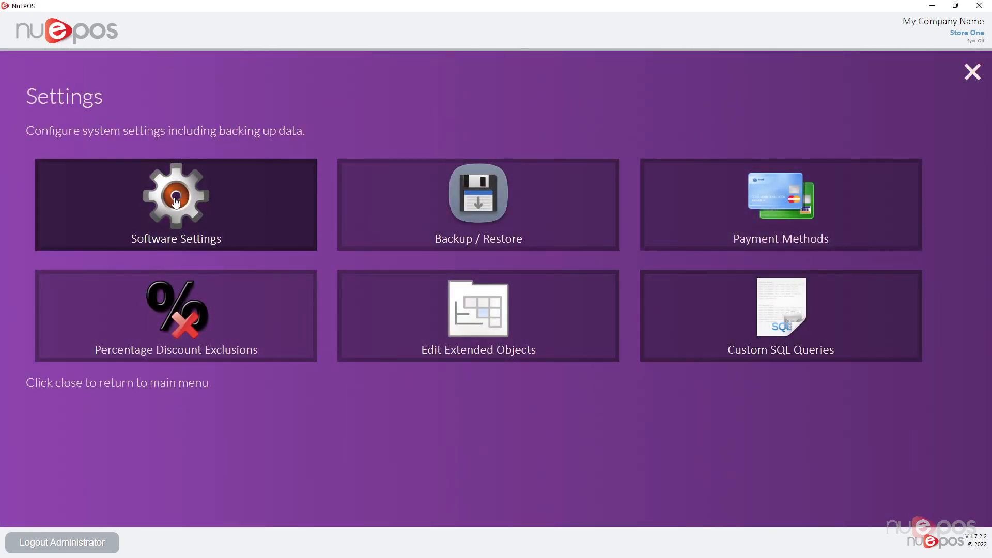
Open the user management section of the software settings and maximize the settings window.
{"action": "left_click", "coordinate": [175, 202]}
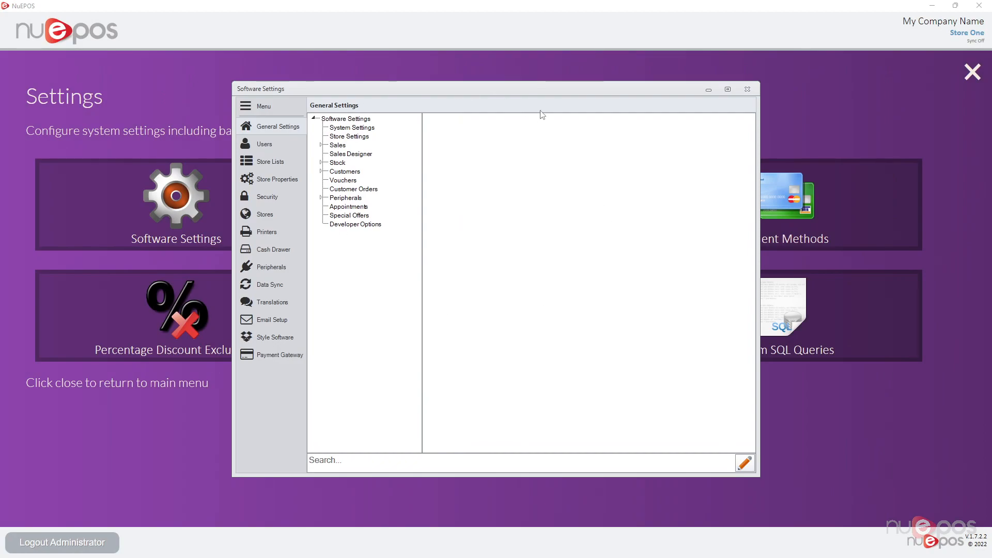
{"action": "left_click_drag", "start_coordinate": [540, 89], "coordinate": [541, 67]}
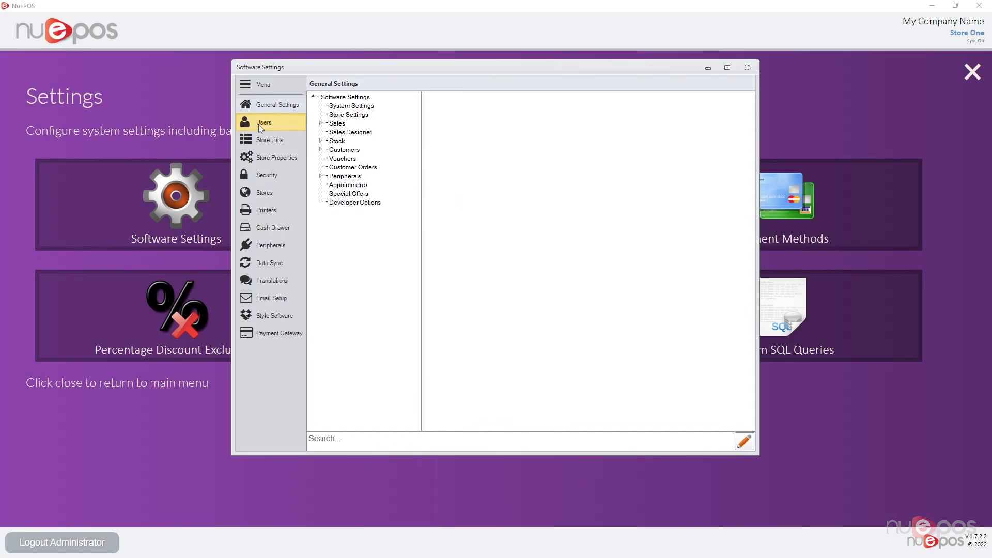
{"action": "left_click", "coordinate": [261, 122]}
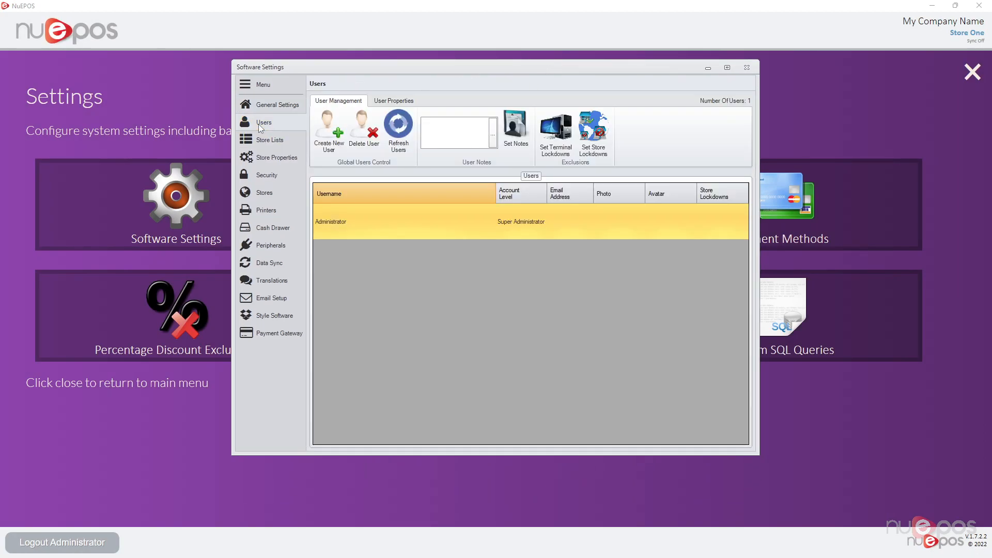
{"action": "left_click", "coordinate": [728, 68]}
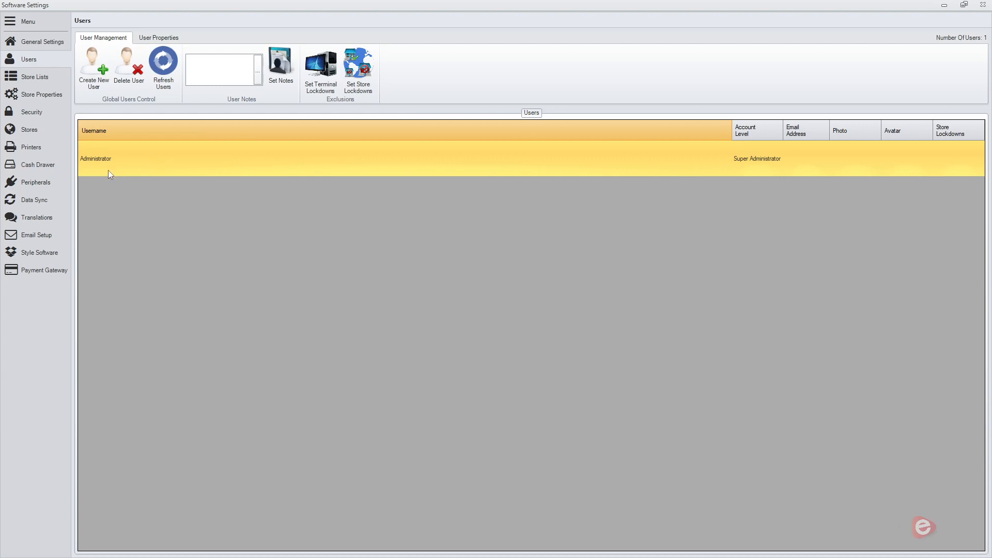
Start creating a new user account with the username "Person 1".
{"action": "left_click", "coordinate": [103, 82]}
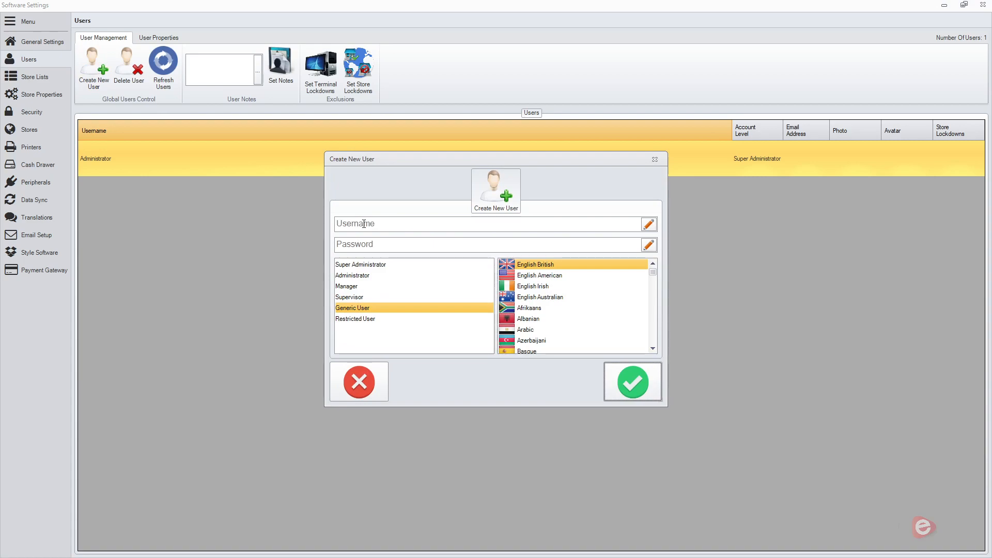
{"action": "left_click", "coordinate": [368, 225]}
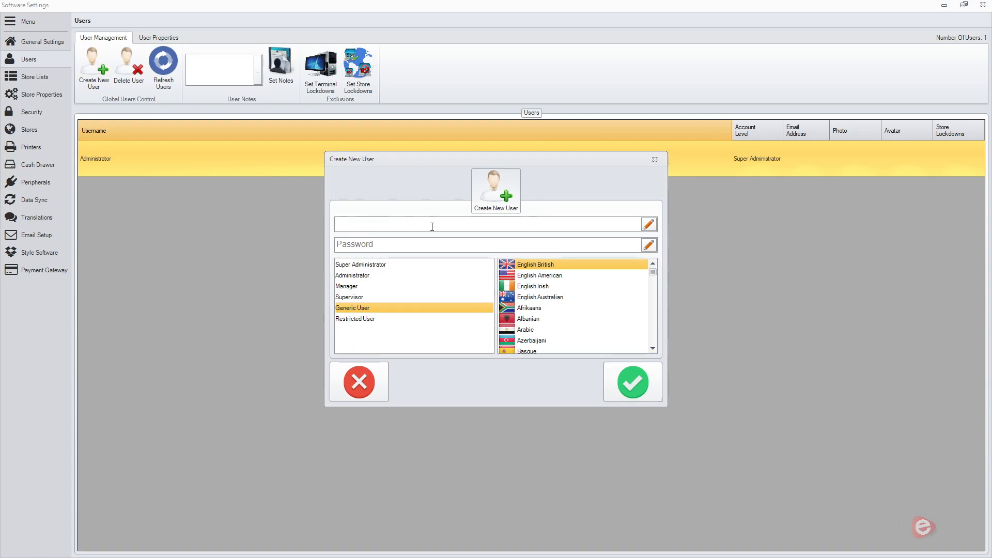
{"action": "left_click", "coordinate": [650, 225]}
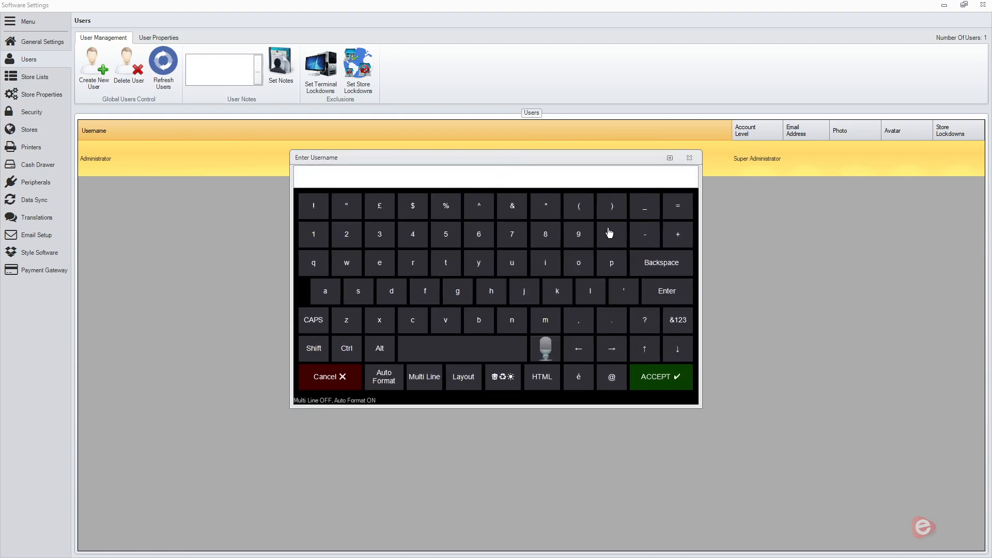
{"action": "type", "text": "Person 1"}
{"action": "key", "text": "Return"}
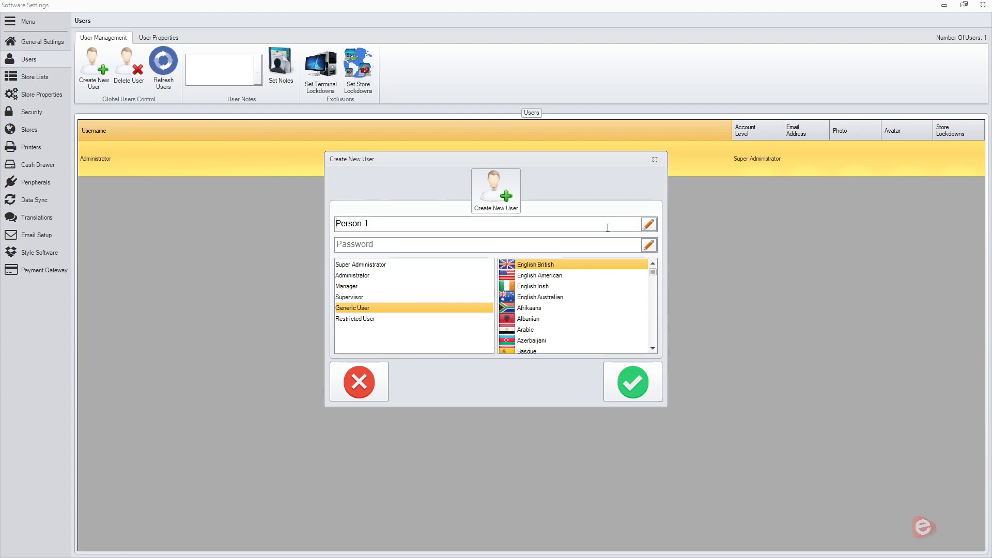
Enter the new user's account password and accept it.
{"action": "left_click", "coordinate": [649, 245]}
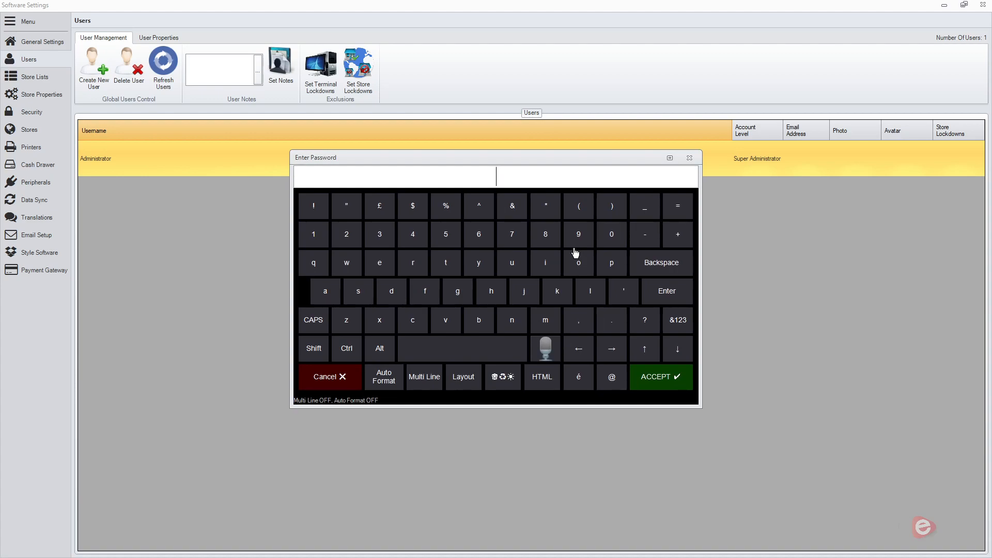
{"action": "type", "text": "***"}
{"action": "left_click", "coordinate": [662, 377]}
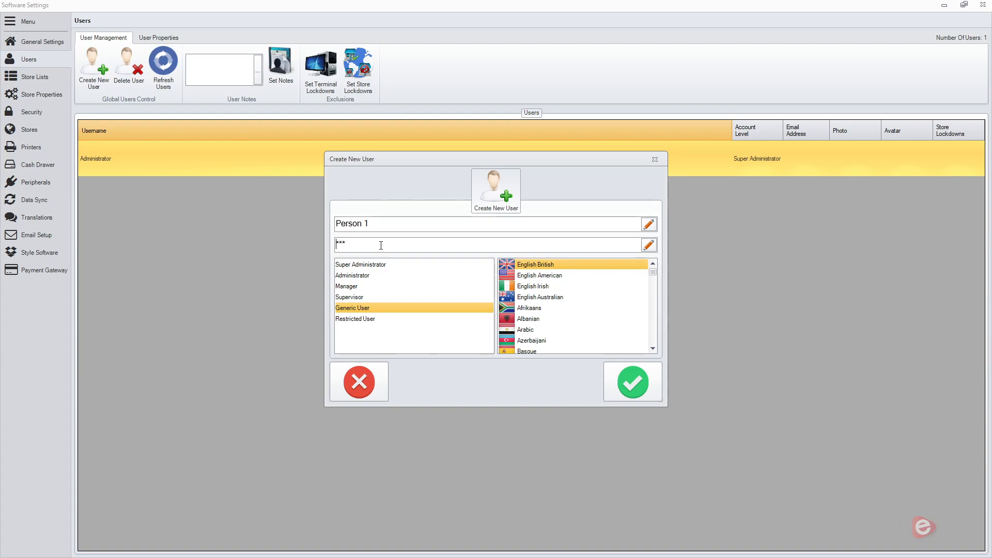
Try the Restricted User, Generic User, Supervisor, Manager and Administrator account levels in turn for the new user.
{"action": "left_click", "coordinate": [374, 325]}
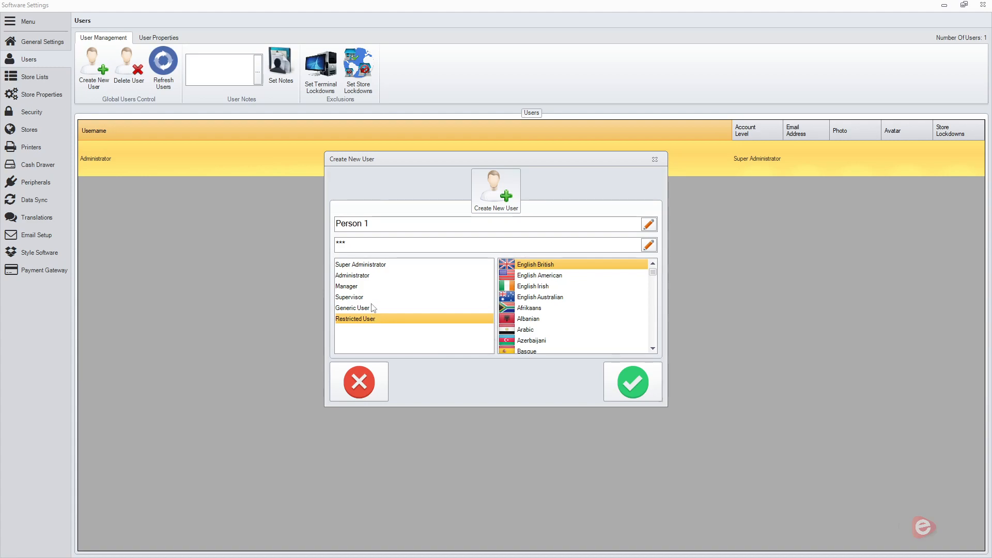
{"action": "left_click", "coordinate": [372, 309]}
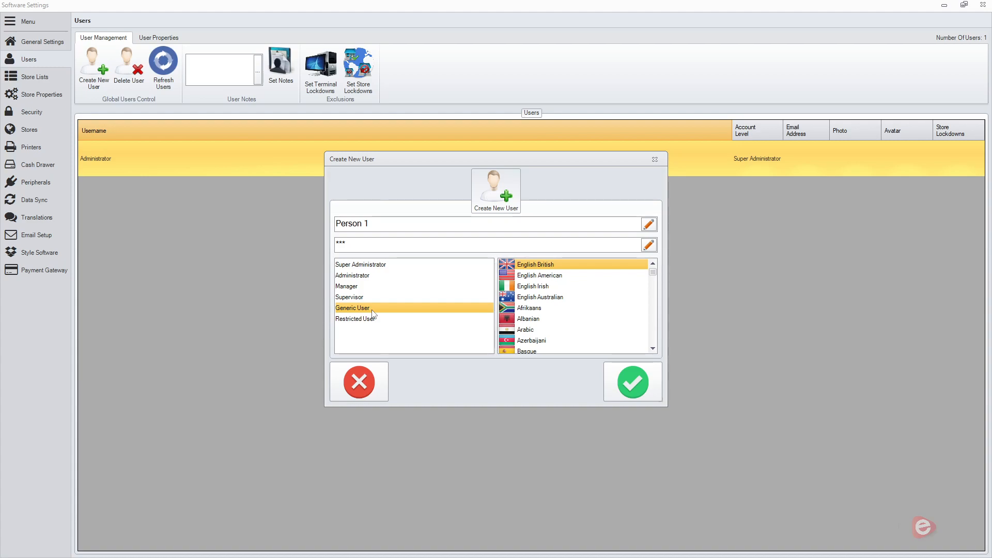
{"action": "left_click", "coordinate": [373, 300]}
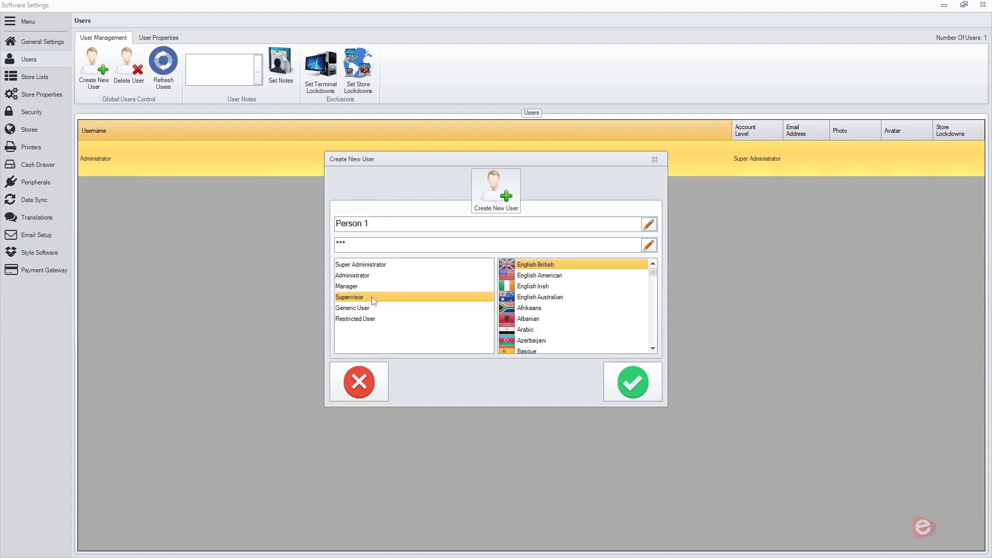
{"action": "left_click", "coordinate": [374, 286]}
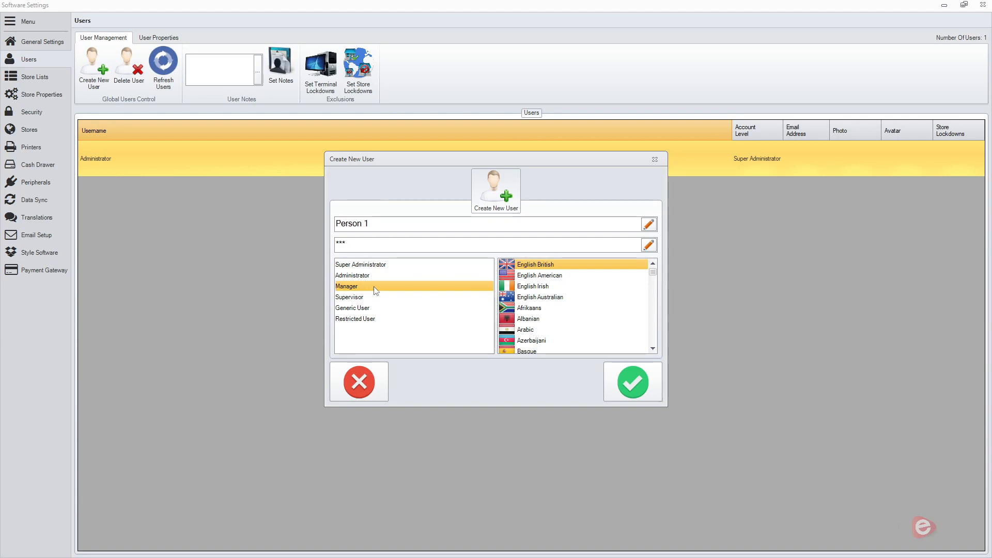
{"action": "left_click", "coordinate": [381, 275]}
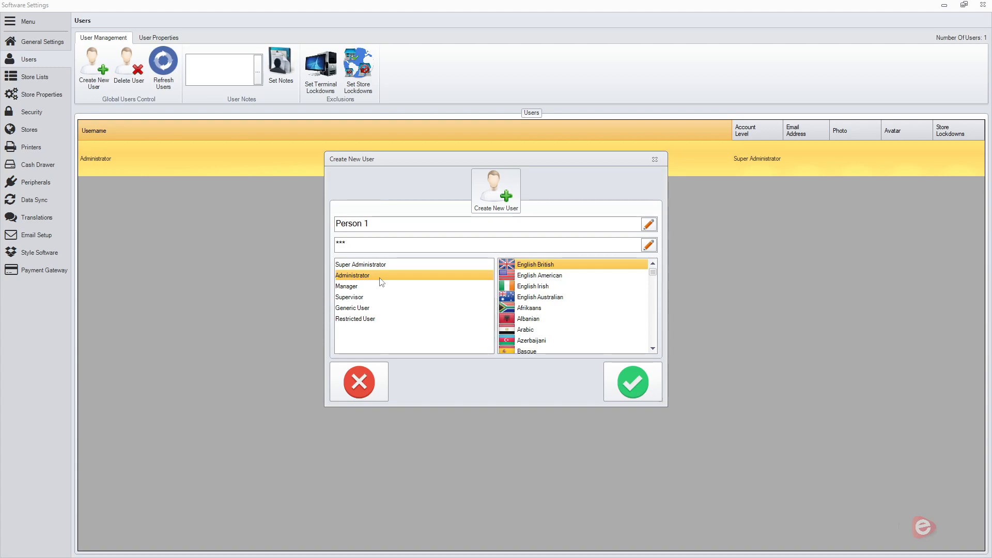
Assign the Super Administrator account level with the English British language and create the Person 1 account.
{"action": "left_click", "coordinate": [393, 266]}
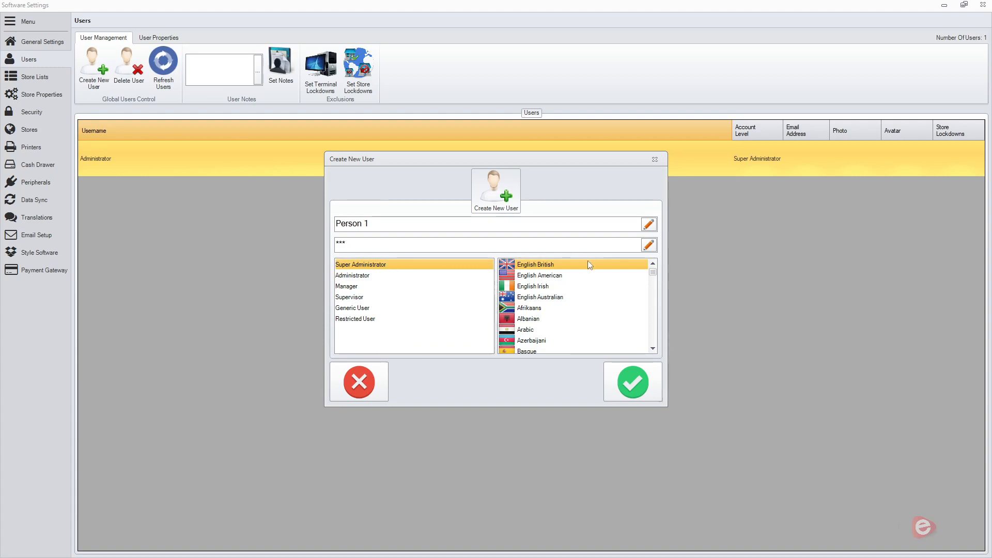
{"action": "mouse_move", "coordinate": [653, 272]}
{"action": "left_mouse_down"}
{"action": "mouse_move", "coordinate": [653, 301]}
{"action": "mouse_move", "coordinate": [653, 269]}
{"action": "left_mouse_up"}
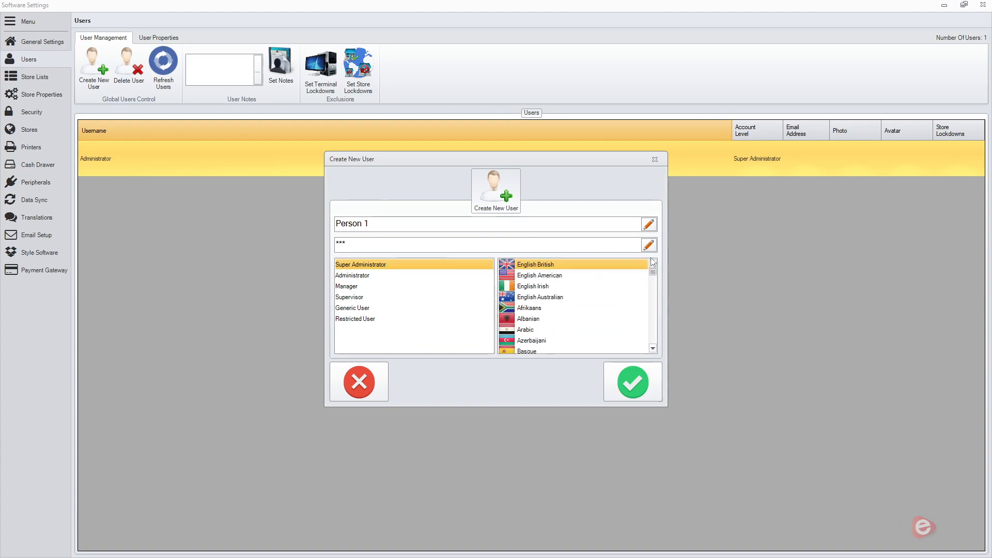
{"action": "left_click", "coordinate": [653, 394]}
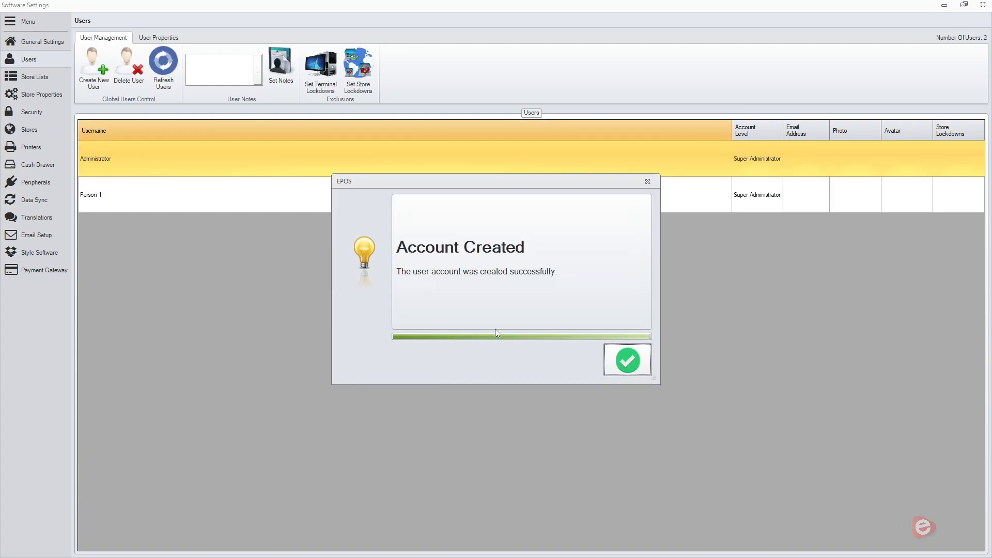
{"action": "left_click", "coordinate": [628, 360]}
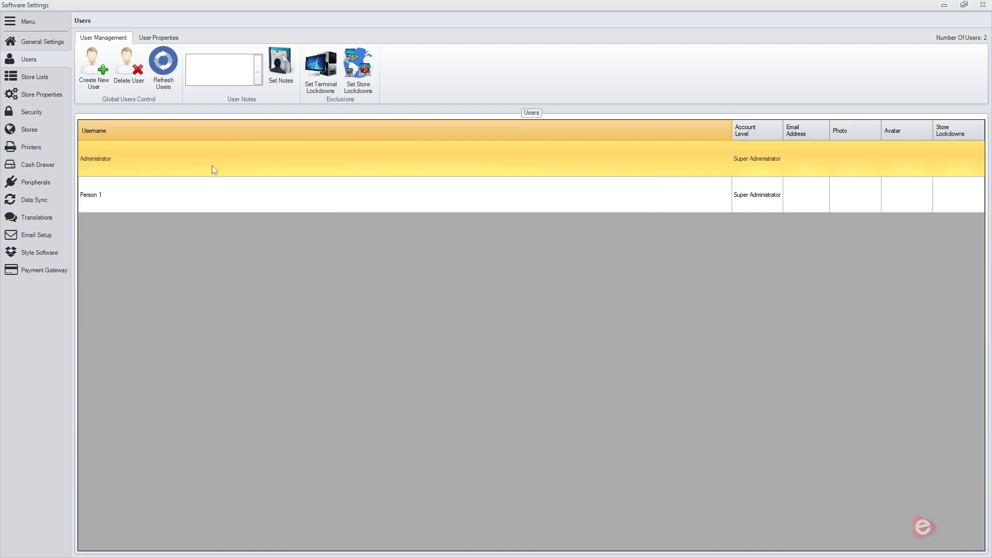
Select Person 1 and review the terminals available for its terminal lockdowns, cancelling without saving.
{"action": "left_click", "coordinate": [209, 189]}
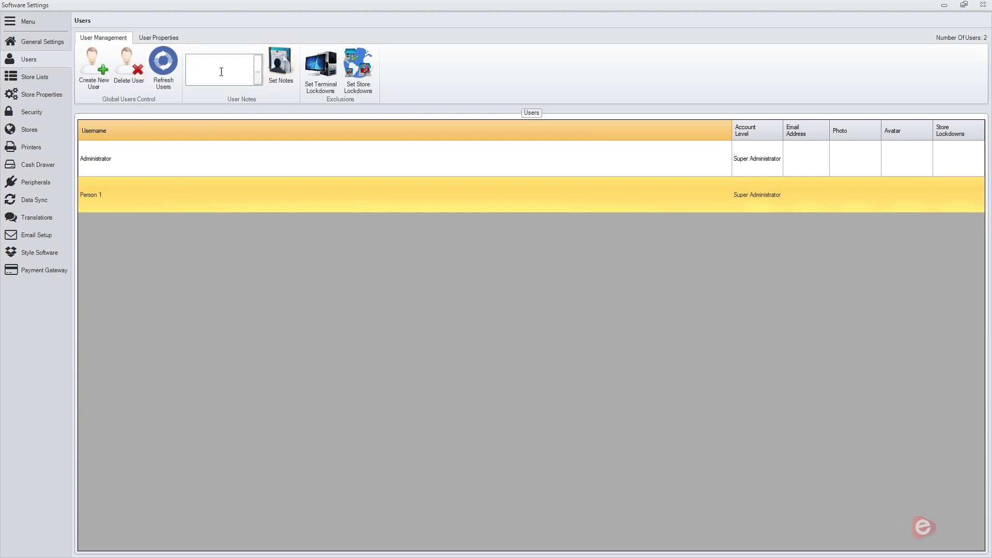
{"action": "left_click", "coordinate": [318, 84]}
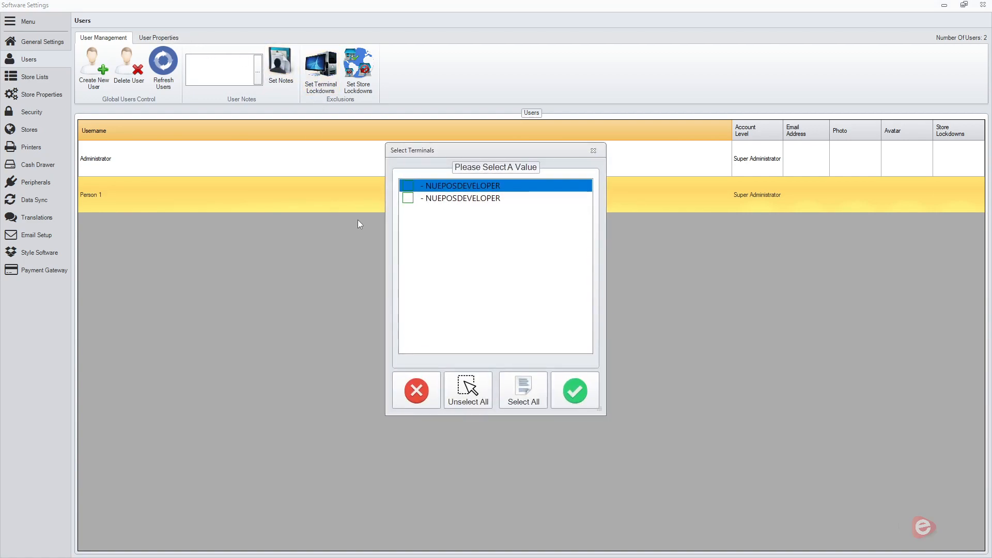
{"action": "left_click", "coordinate": [406, 187]}
{"action": "left_click", "coordinate": [417, 393]}
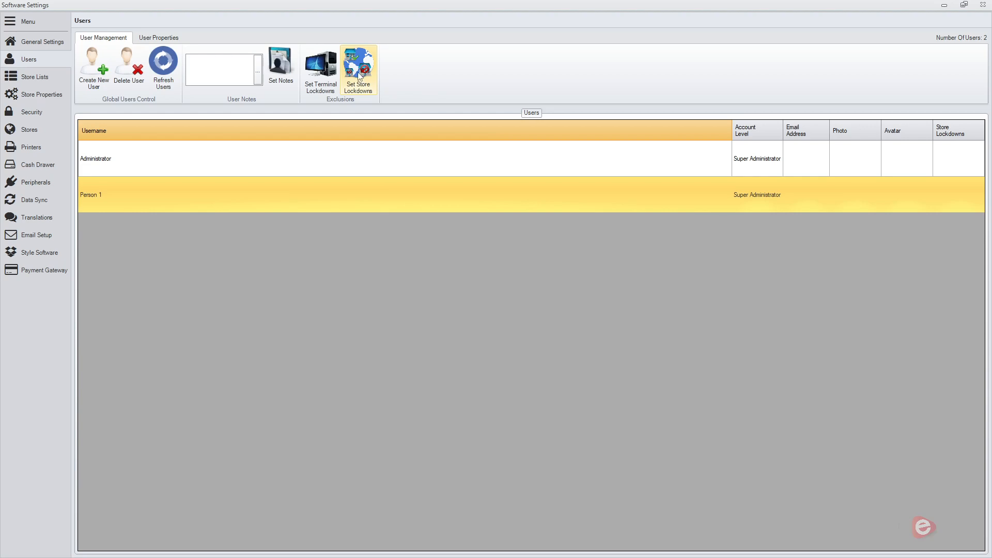
Examine the username and account level options in Person 1's user properties, cancelling both without a change.
{"action": "left_click", "coordinate": [159, 41]}
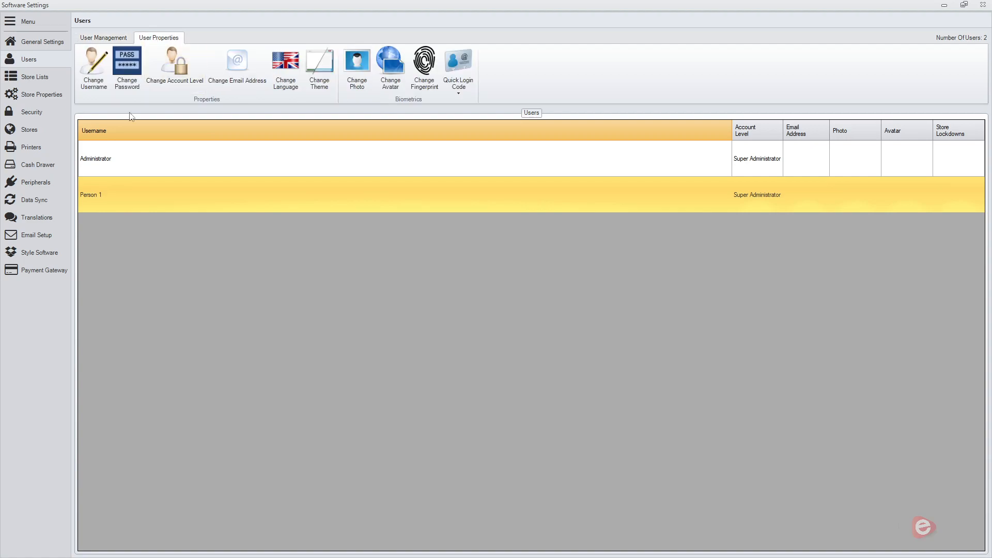
{"action": "left_click", "coordinate": [94, 78]}
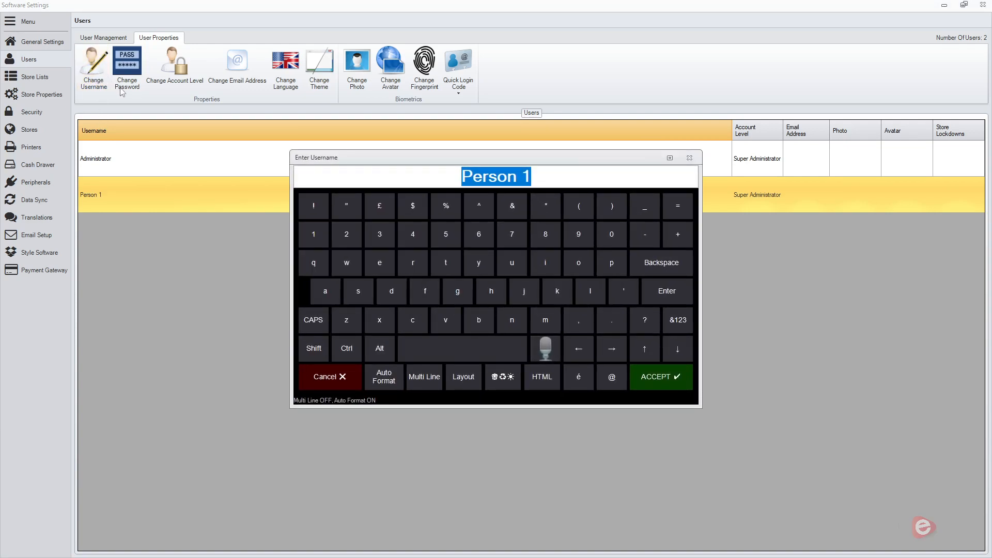
{"action": "left_click", "coordinate": [324, 377]}
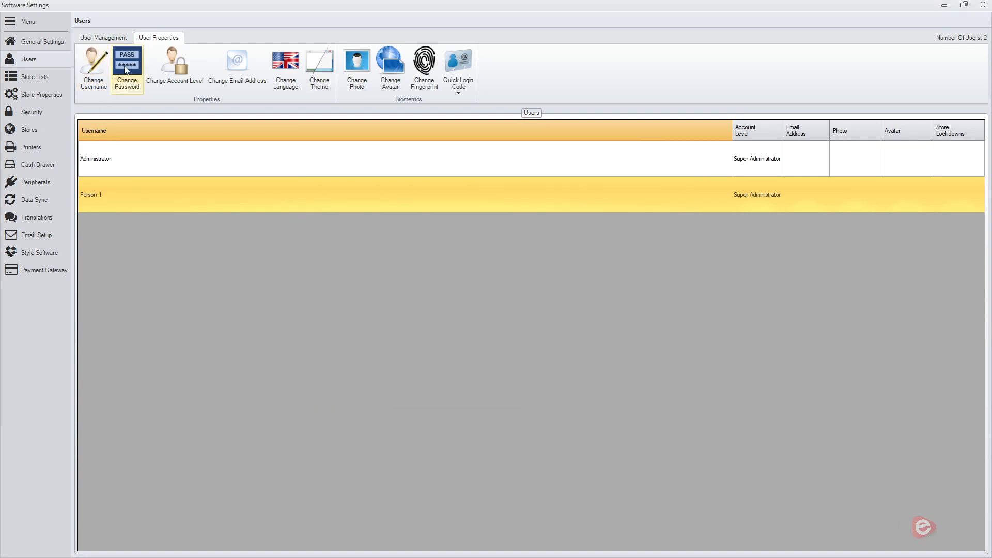
{"action": "left_click", "coordinate": [175, 70]}
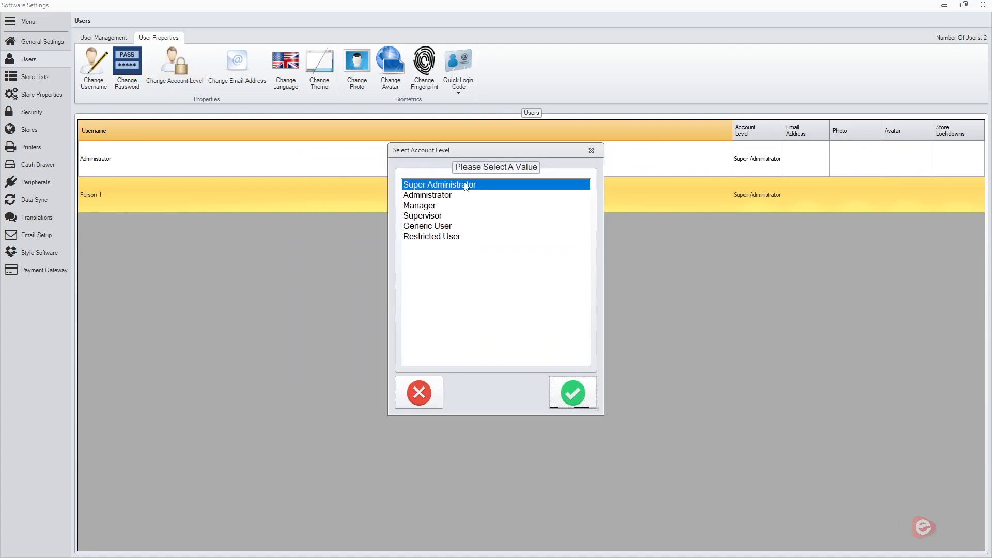
{"action": "left_click", "coordinate": [406, 391]}
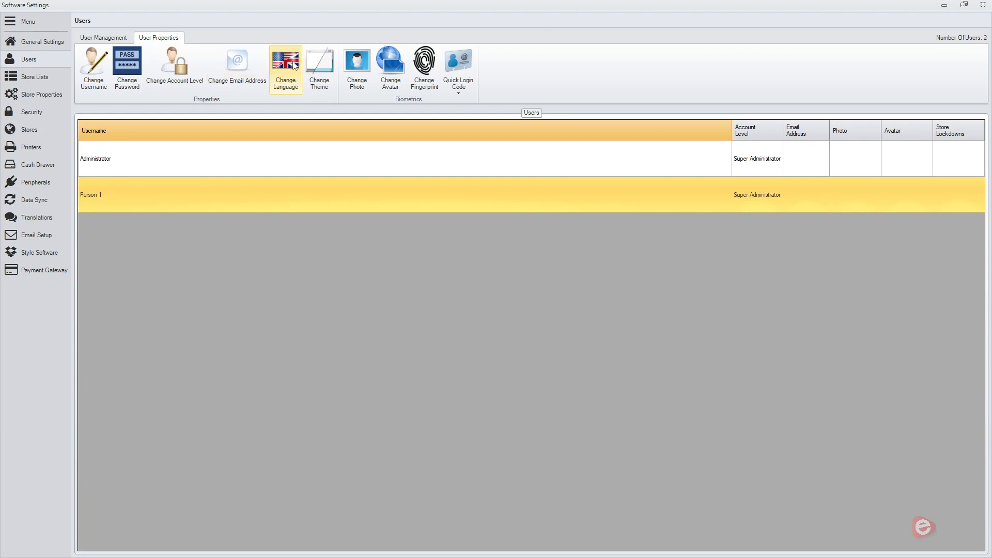
Try the Visual Studio 2012 Dark theme for Person 1 and cancel the selection.
{"action": "left_click", "coordinate": [319, 81]}
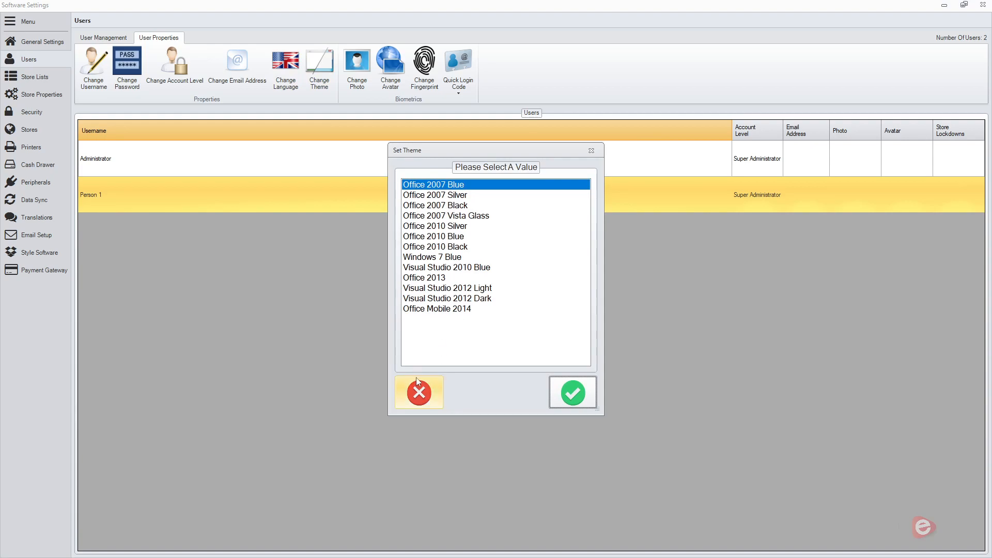
{"action": "left_click", "coordinate": [486, 300]}
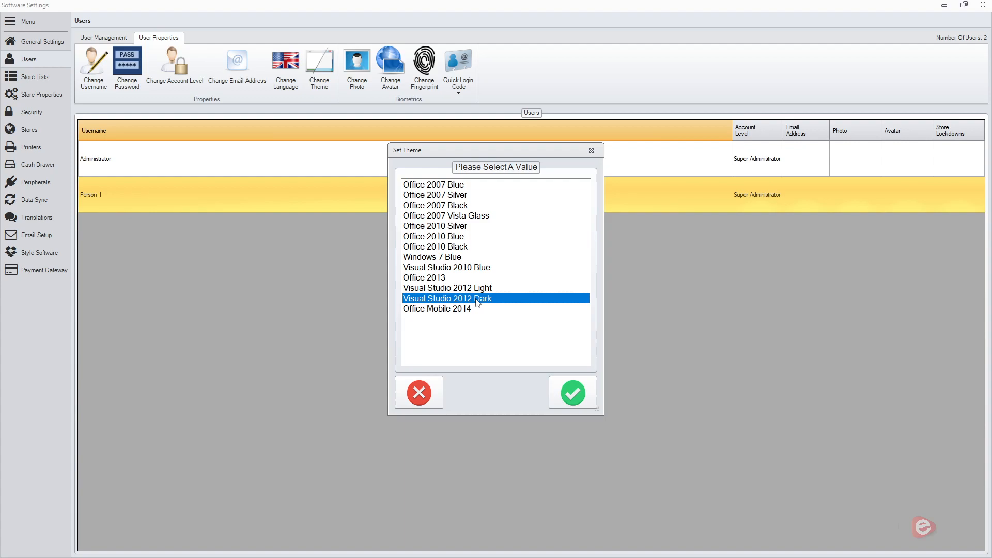
{"action": "left_click", "coordinate": [419, 393]}
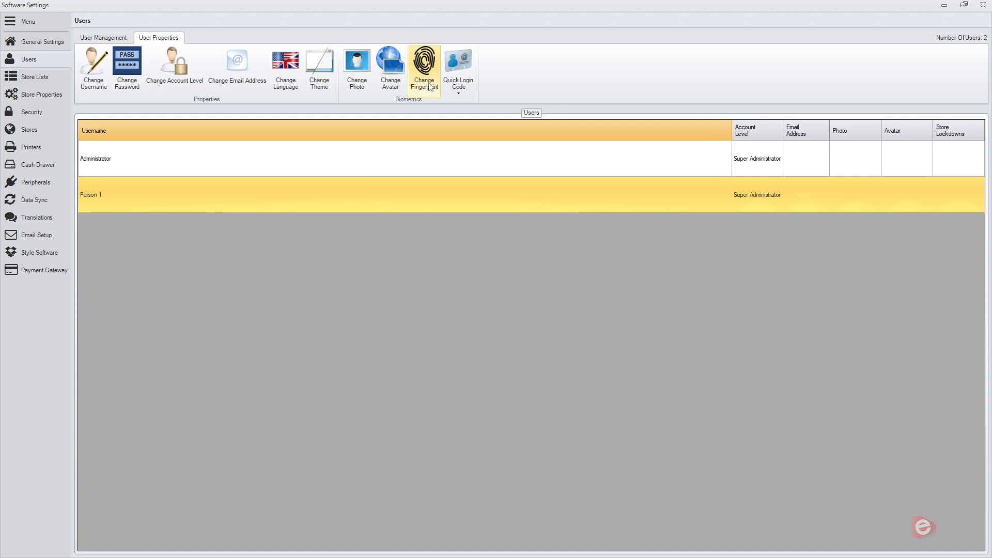
Set Person 1's avatar to the black-and-white football image by searching the avatar list for "ball".
{"action": "left_click", "coordinate": [397, 76]}
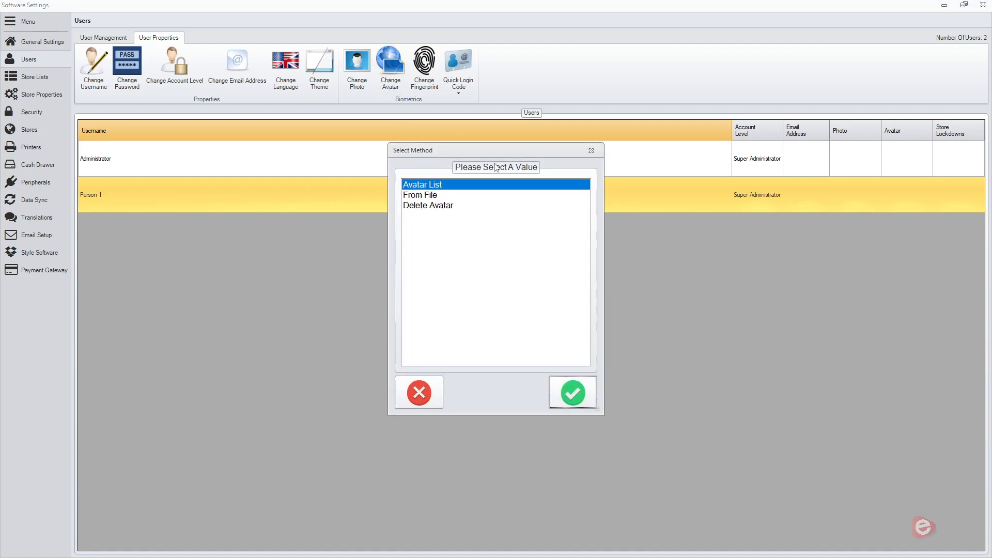
{"action": "left_click", "coordinate": [566, 397]}
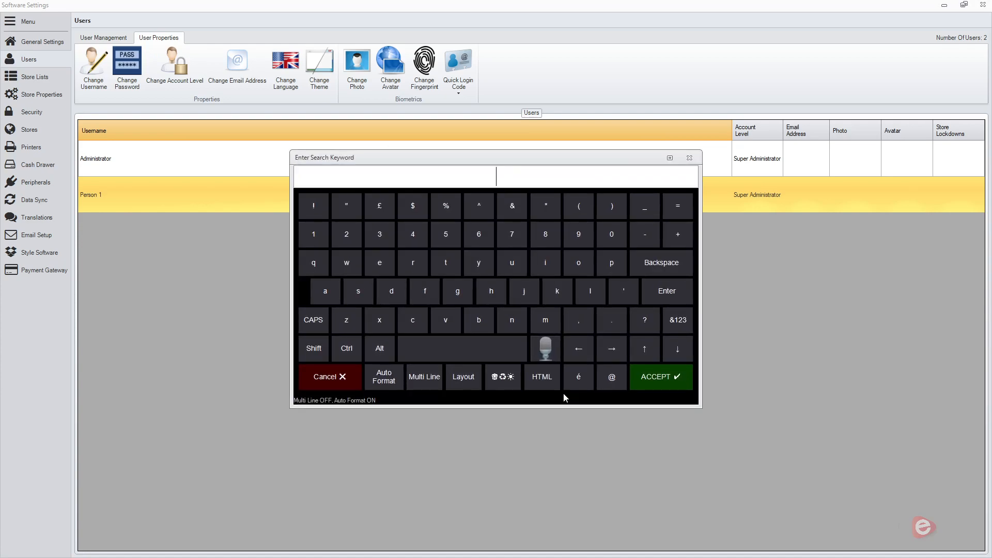
{"action": "type", "text": "ball"}
{"action": "key", "text": "Return"}
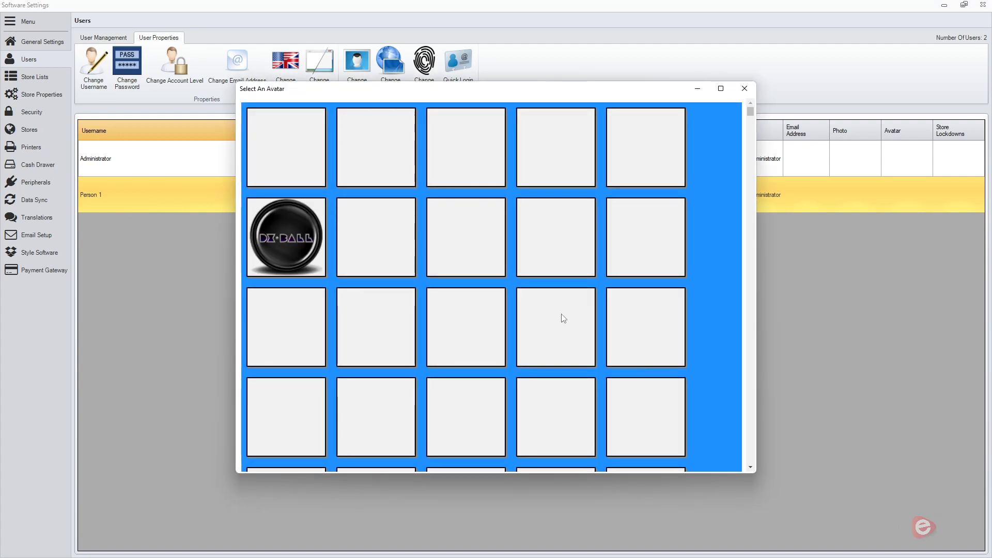
{"action": "mouse_move", "coordinate": [749, 110]}
{"action": "left_mouse_down"}
{"action": "mouse_move", "coordinate": [750, 133]}
{"action": "mouse_move", "coordinate": [750, 114]}
{"action": "left_mouse_up"}
{"action": "scroll", "coordinate": [685, 198], "scroll_direction": "down", "scroll_amount": 5}
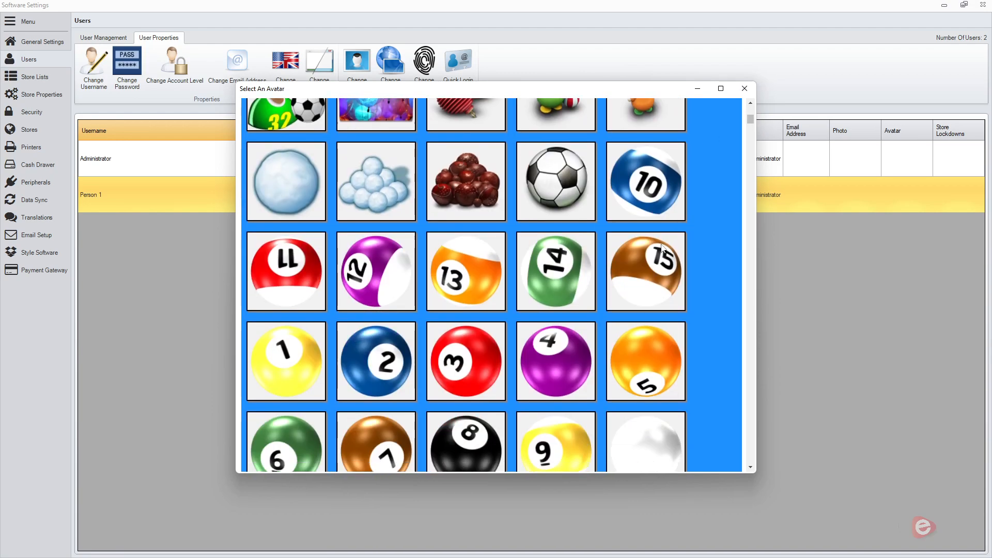
{"action": "left_click", "coordinate": [547, 179]}
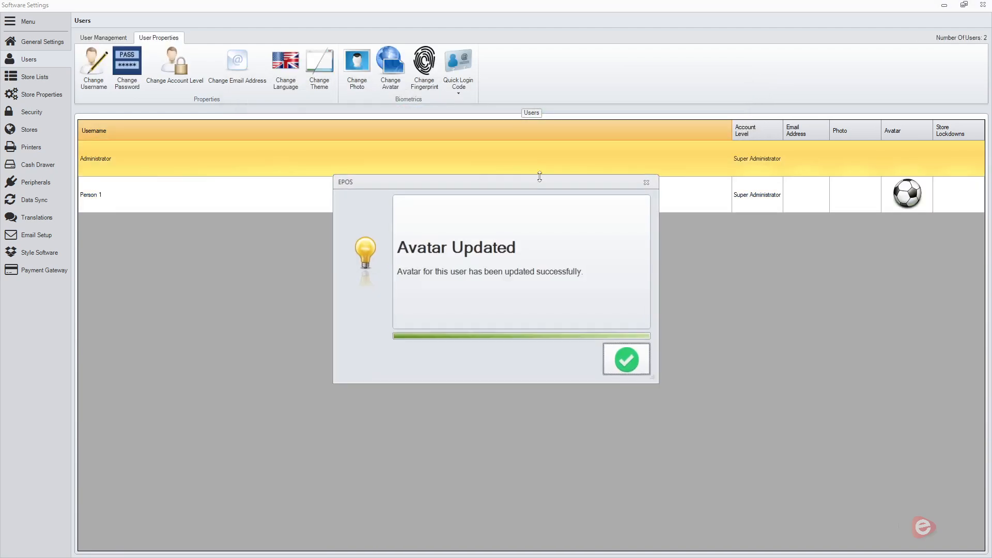
Select Person 1 and examine the entry for scanning or swiping a quick login code, cancelling without entering a code.
{"action": "left_click", "coordinate": [630, 364]}
{"action": "left_click", "coordinate": [889, 205]}
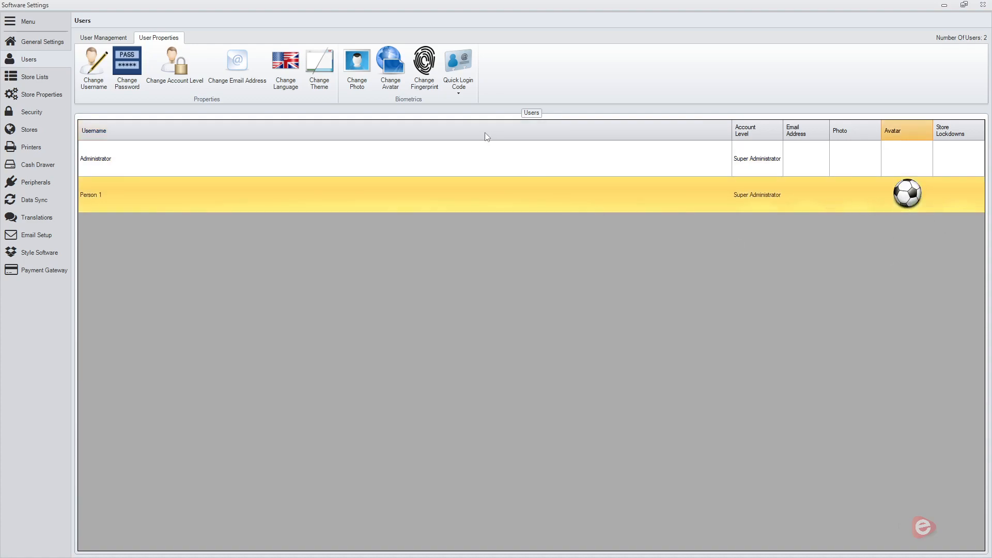
{"action": "left_click", "coordinate": [469, 96]}
{"action": "left_click", "coordinate": [485, 83]}
{"action": "left_click", "coordinate": [462, 71]}
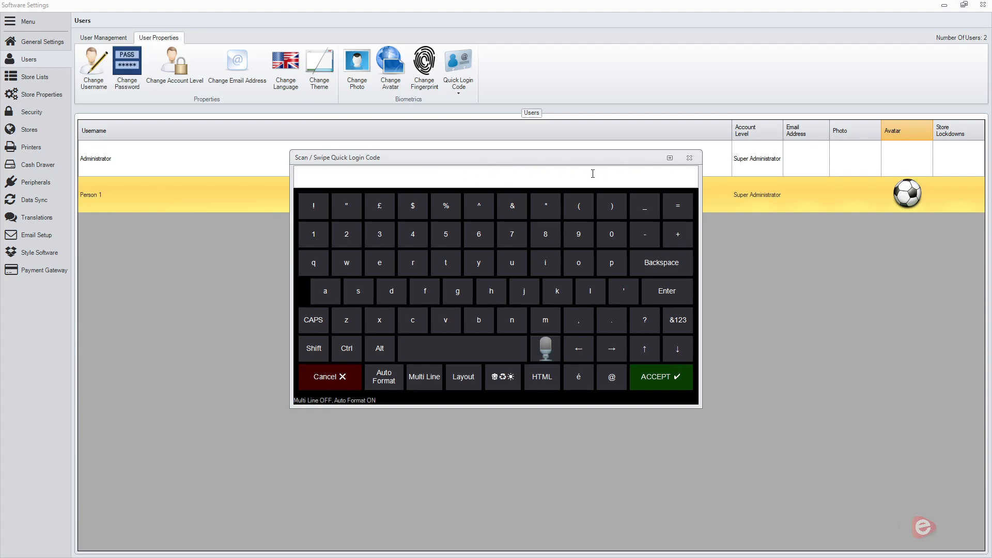
{"action": "left_click", "coordinate": [325, 388]}
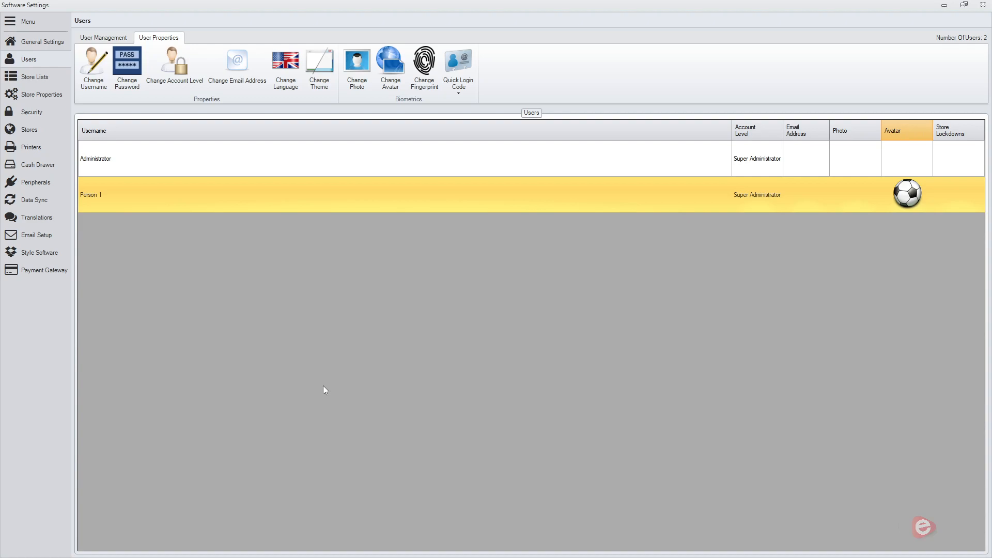
Return to the user management options, close the software settings and log out to the user selection screen.
{"action": "left_click", "coordinate": [103, 38]}
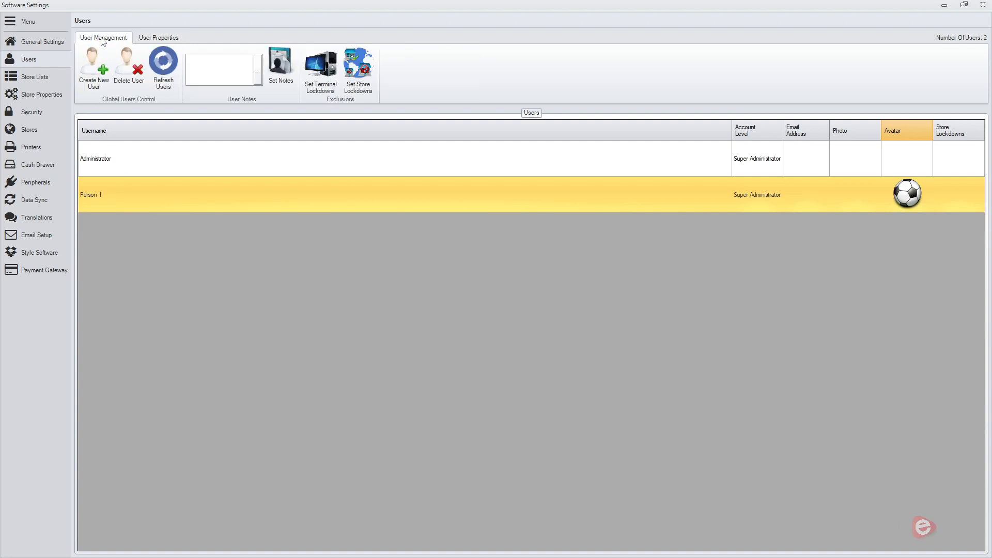
{"action": "left_click", "coordinate": [982, 5]}
{"action": "left_click", "coordinate": [87, 542]}
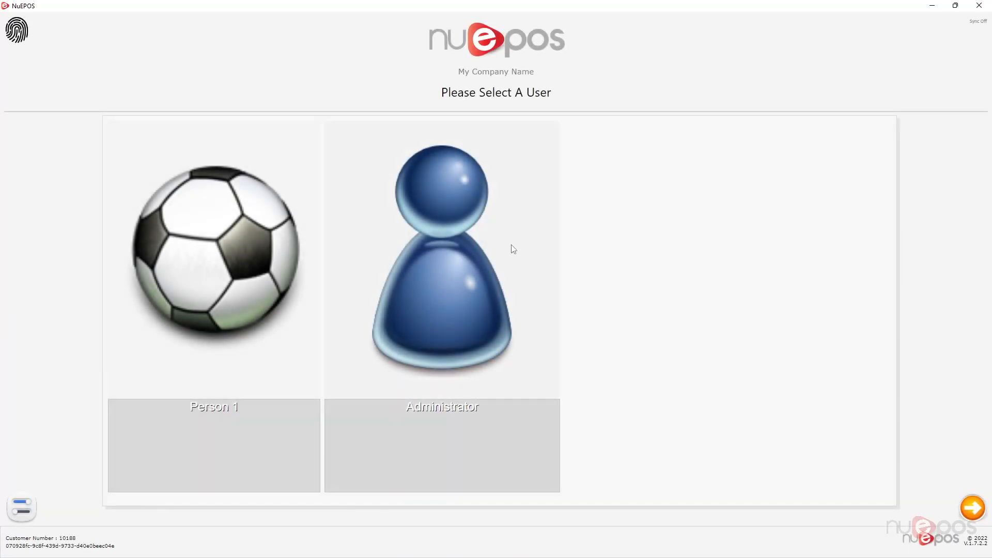
Log in as Person 1 with the account password to test the new account, and log out again.
{"action": "left_click", "coordinate": [247, 280]}
{"action": "type", "text": "123"}
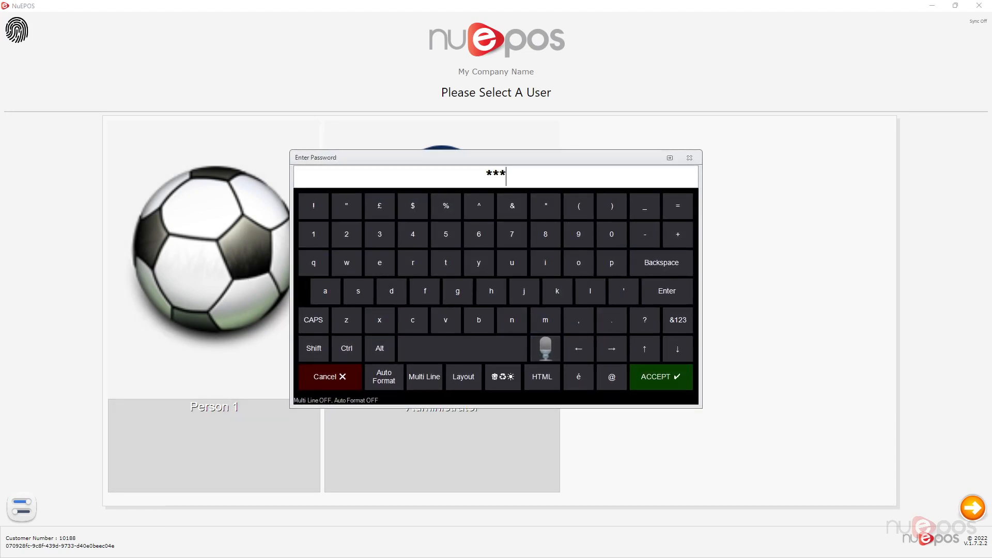
{"action": "key", "text": "Return"}
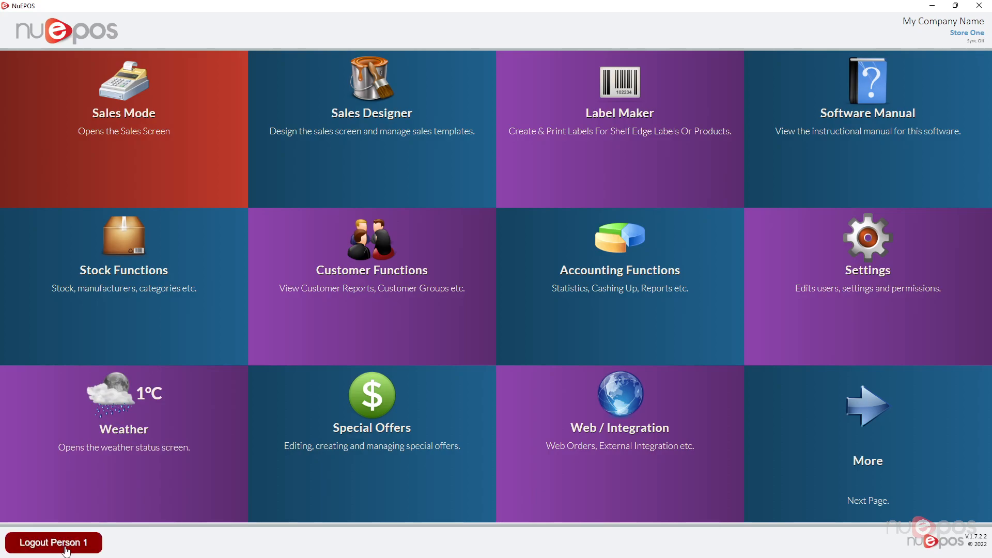
{"action": "left_click", "coordinate": [68, 550]}
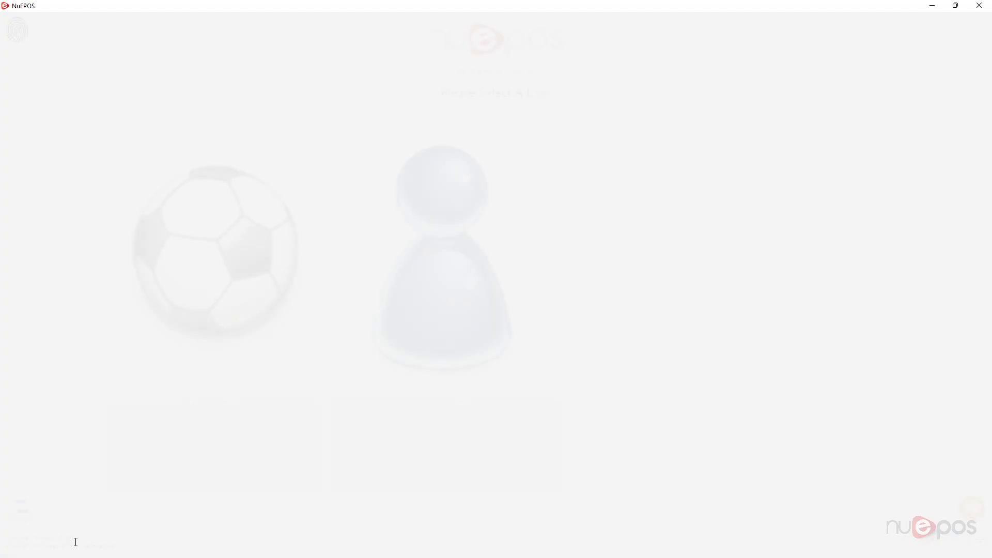